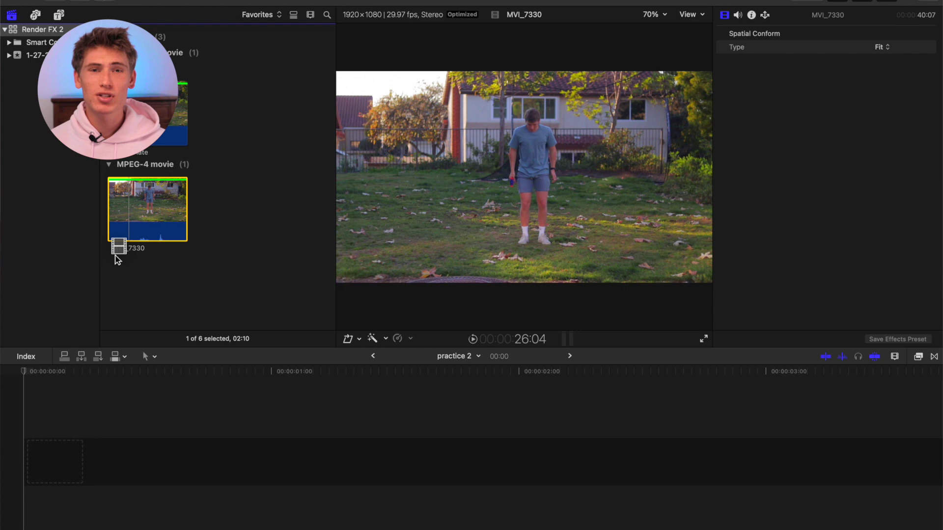
# Add MVI_7330 to the timeline and trim its end at the mid-jump frame
pyautogui.moveTo(117, 260); pyautogui.dragTo(64, 429)
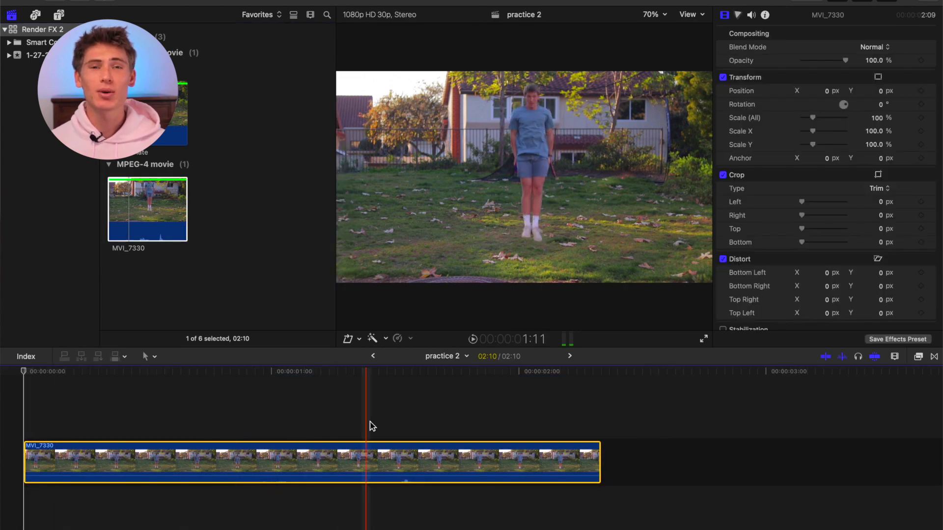
pyautogui.press('Left')
pyautogui.press('Left')
pyautogui.press('Left')
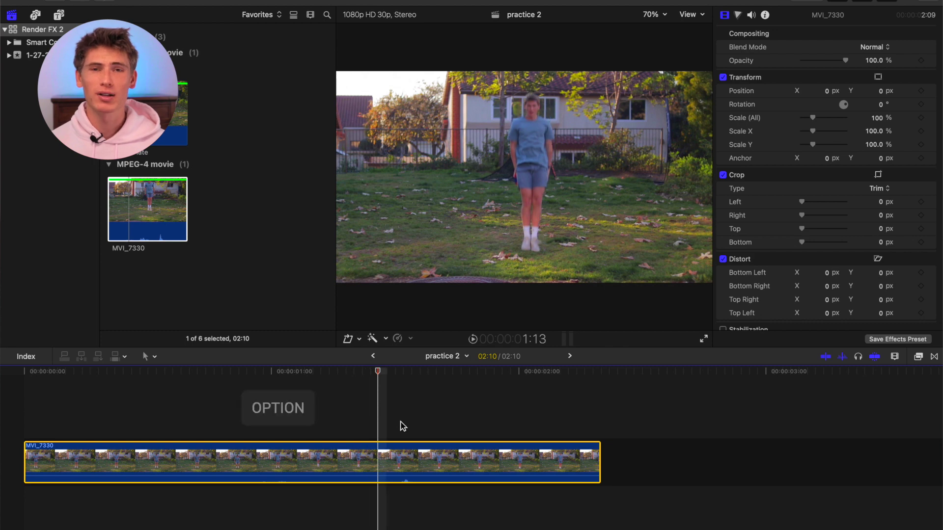
pyautogui.hotkey('alt', 'f')
# Place the Clean Plate clip after the jump and insert a freeze frame of the mid-jump moment
pyautogui.click(167, 113)
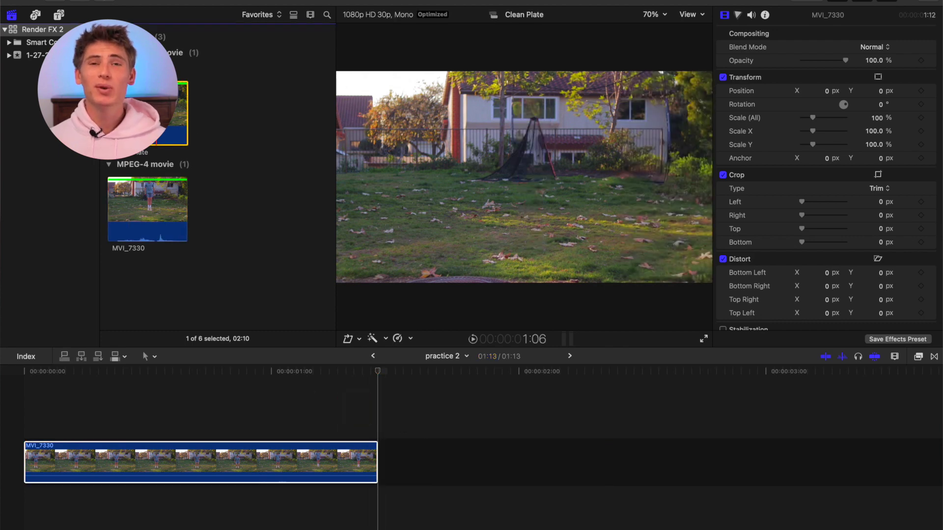
pyautogui.moveTo(167, 113); pyautogui.dragTo(414, 419)
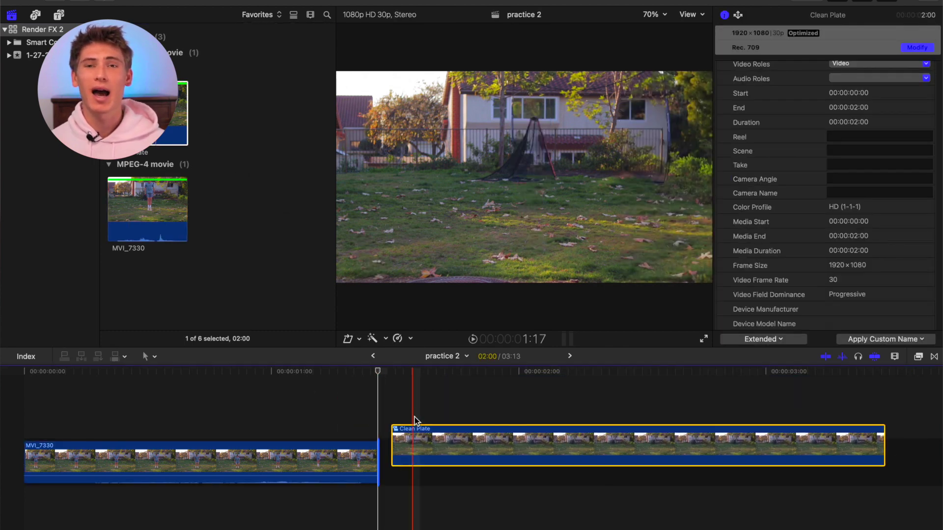
pyautogui.click(372, 462)
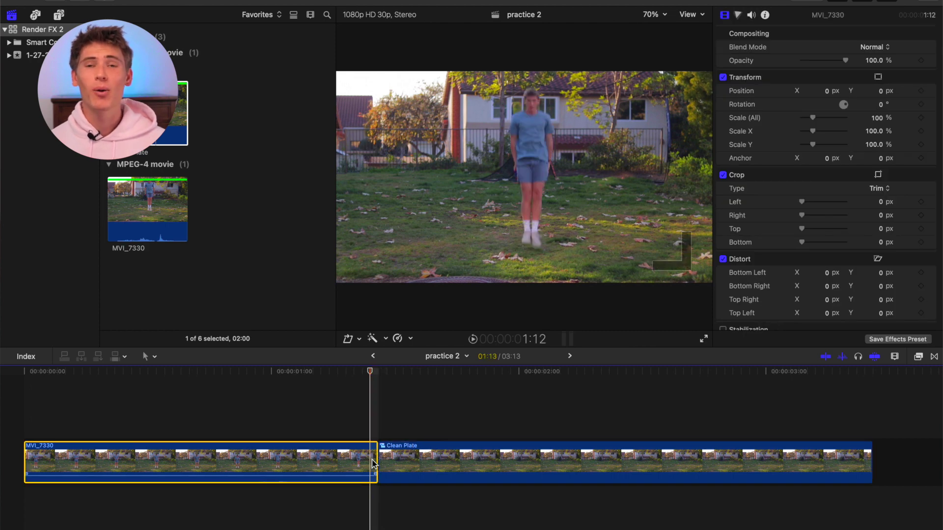
pyautogui.hotkey('alt', 'f')
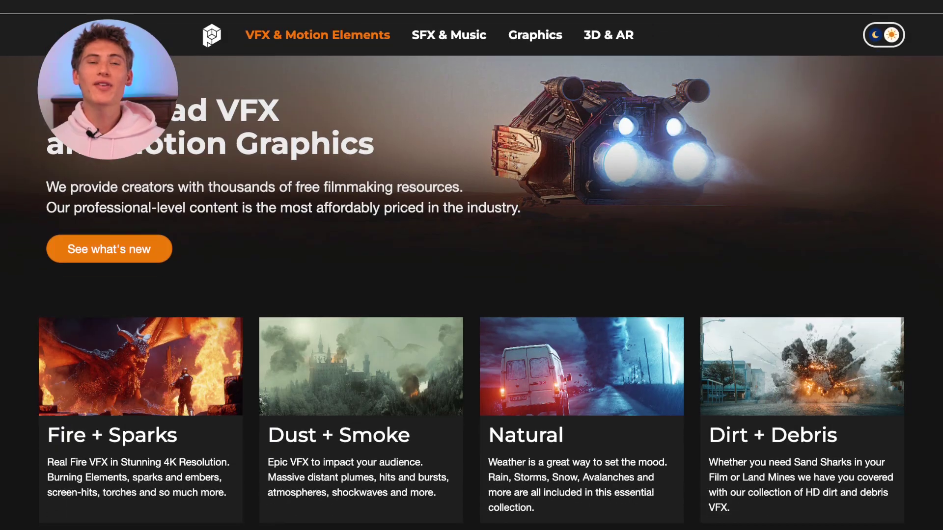
# Scroll the portal search results and open the (720) Infinity Portal preview
pyautogui.scroll(-2, 471, 265)
pyautogui.scroll(-7, 471, 265)
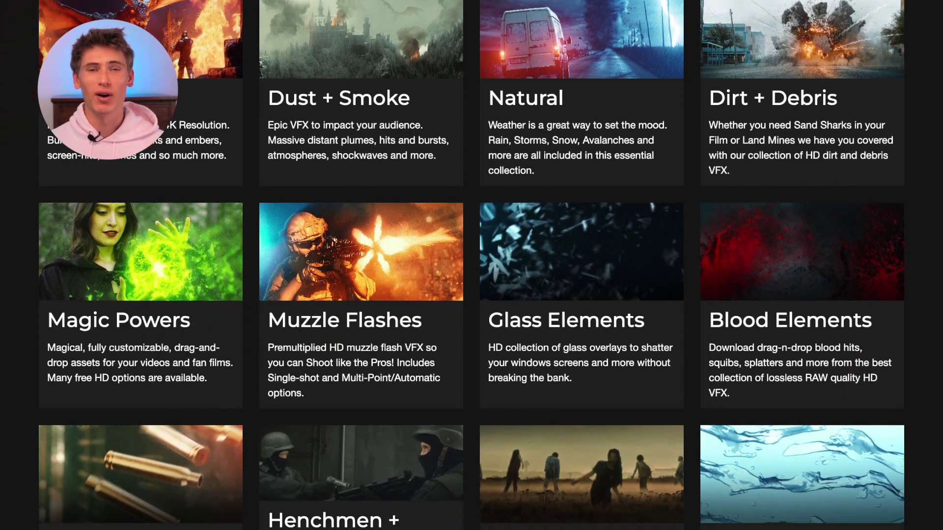
pyautogui.scroll(-7, 472, 265)
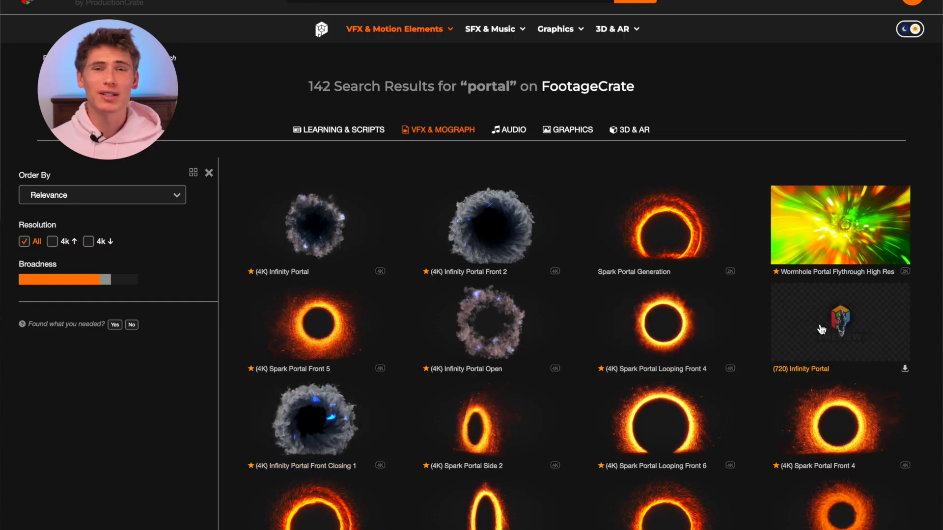
pyautogui.click(821, 328)
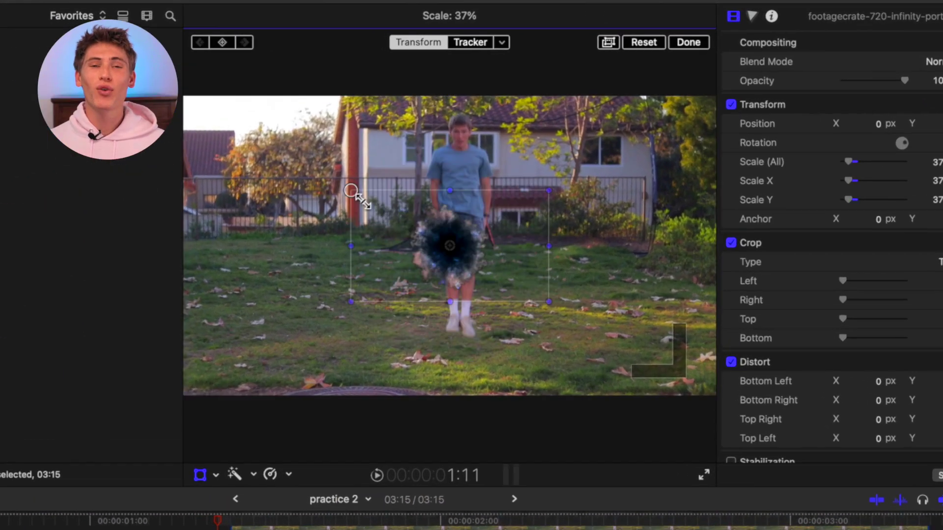
# Move the shrunken portal under the jumper's feet and skew its corners flat onto the grass
pyautogui.moveTo(522, 179); pyautogui.dragTo(535, 252)
pyautogui.moveTo(340, 285); pyautogui.dragTo(384, 322)
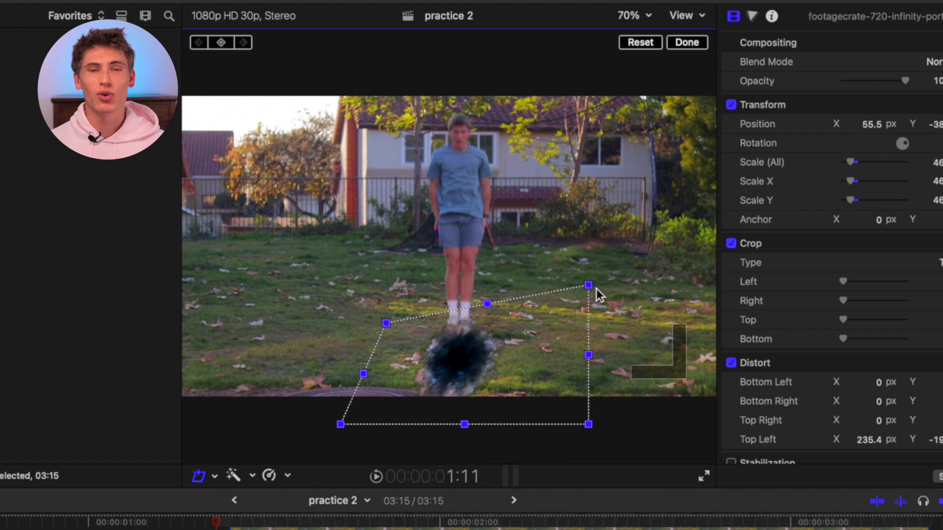
pyautogui.moveTo(588, 284); pyautogui.dragTo(540, 322)
pyautogui.moveTo(464, 424); pyautogui.dragTo(464, 381)
pyautogui.moveTo(361, 352); pyautogui.dragTo(347, 365)
pyautogui.moveTo(474, 361)
pyautogui.mouseDown()
pyautogui.moveTo(486, 363)
pyautogui.moveTo(471, 340)
pyautogui.mouseUp()
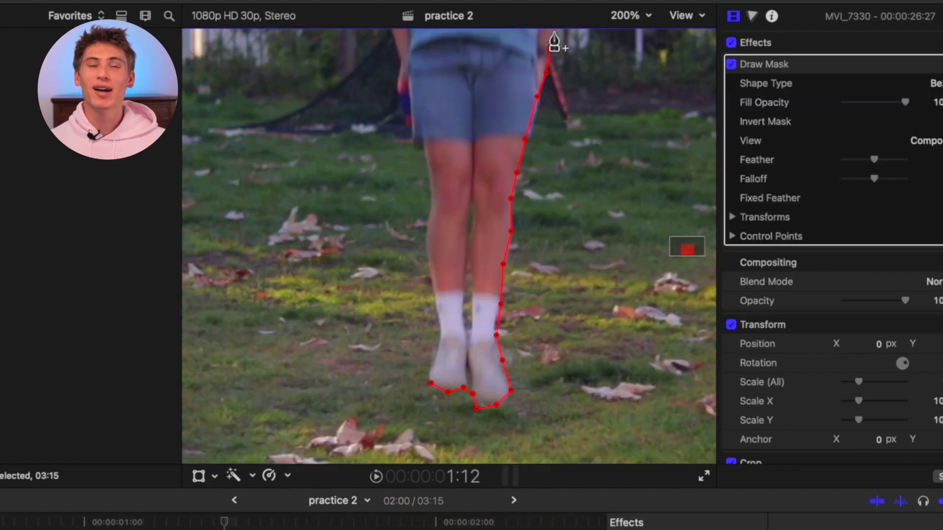
# Drag the masked jumper's position down so he drops through the portal
pyautogui.scroll(10, 554, 41)
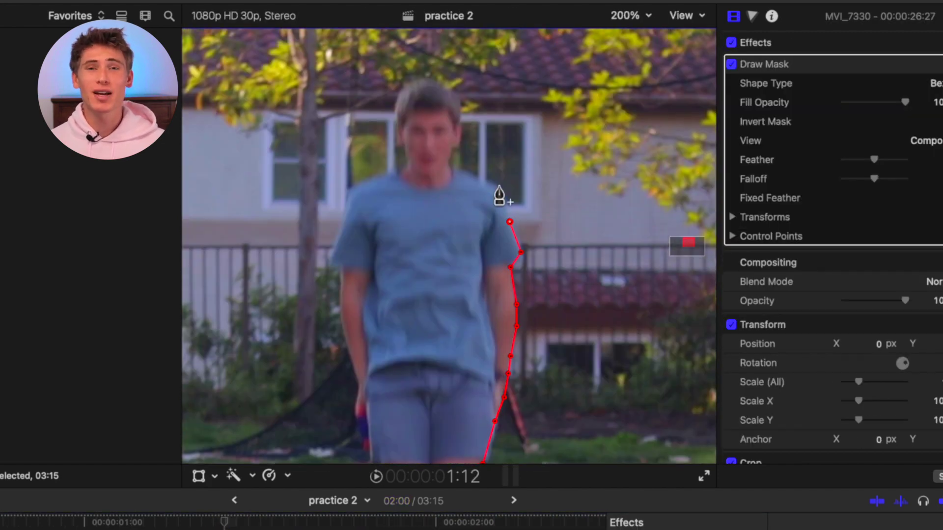
pyautogui.scroll(-10, 378, 432)
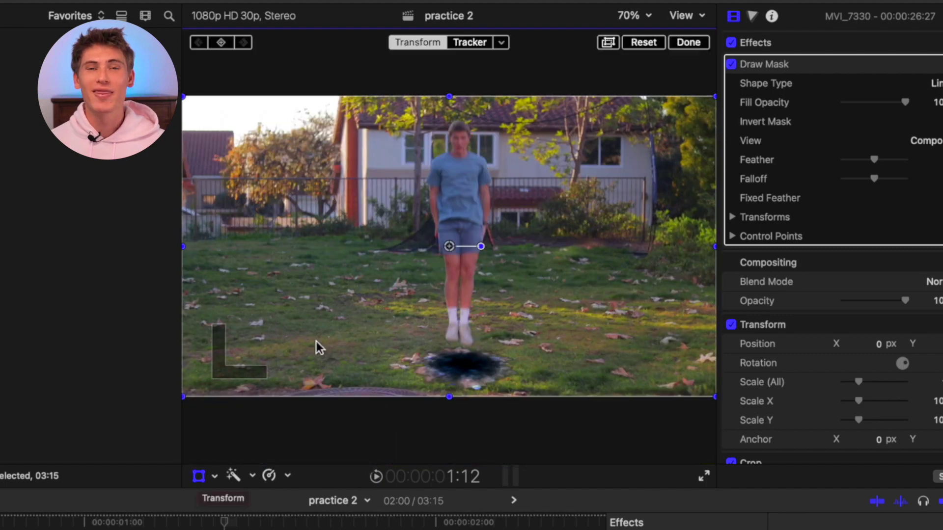
pyautogui.moveTo(358, 249); pyautogui.dragTo(359, 260)
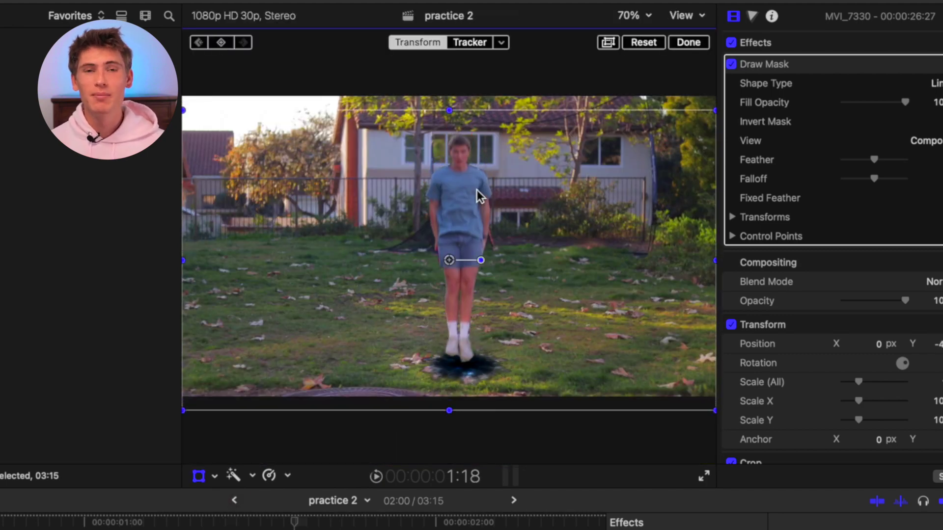
pyautogui.moveTo(476, 191); pyautogui.dragTo(496, 430)
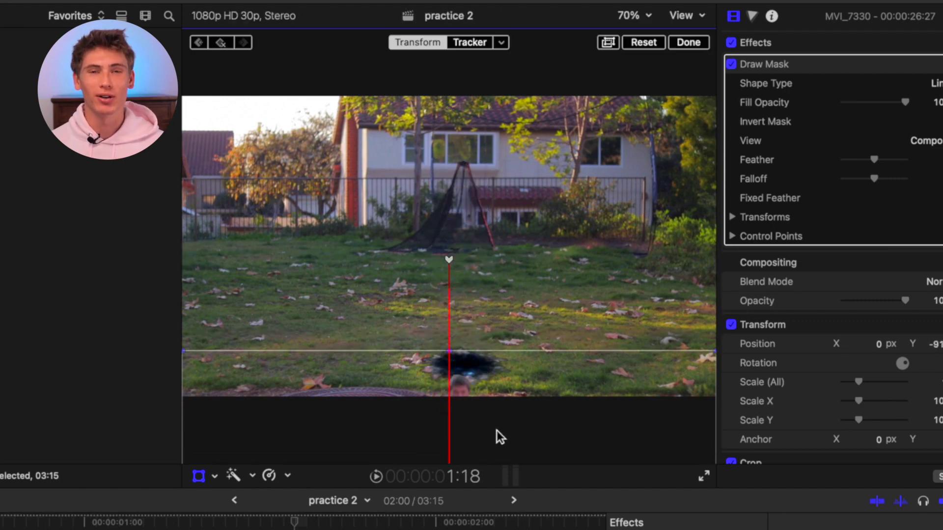
# Zoom the preview out and make the mask's bottom point a sharp Linear corner
pyautogui.press('super+minus')
pyautogui.rightClick(449, 427)
pyautogui.click(466, 437)
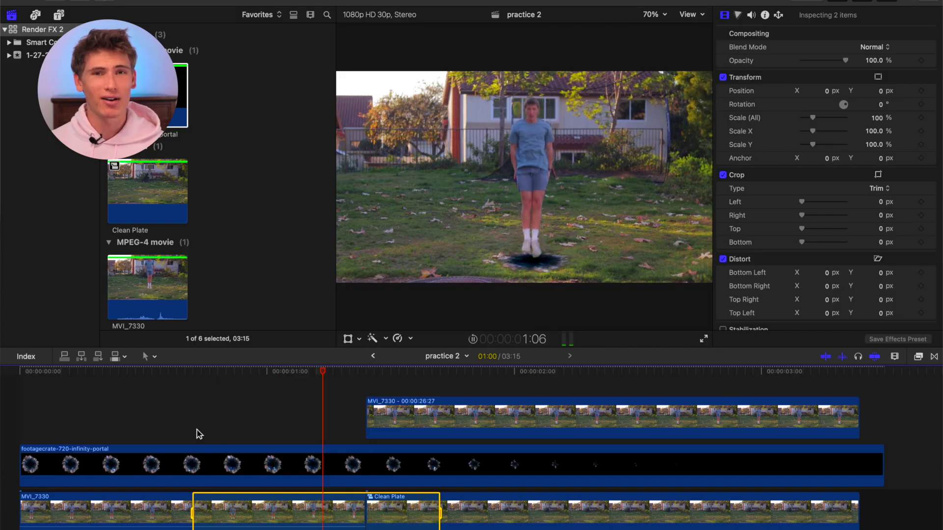
# Move the freeze-frame clip's Transform drop keyframe later, to about frame 14
pyautogui.click(367, 386)
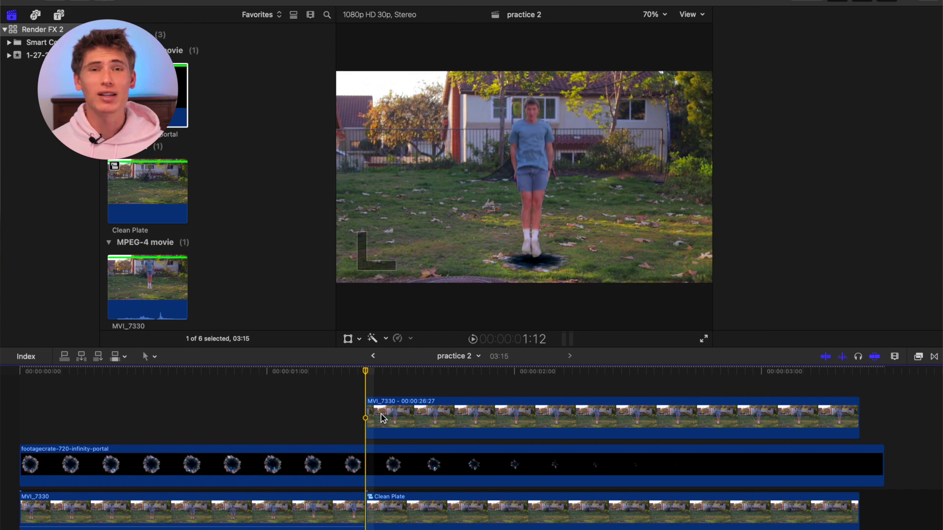
pyautogui.click(381, 415)
pyautogui.hotkey('ctrl', 'v')
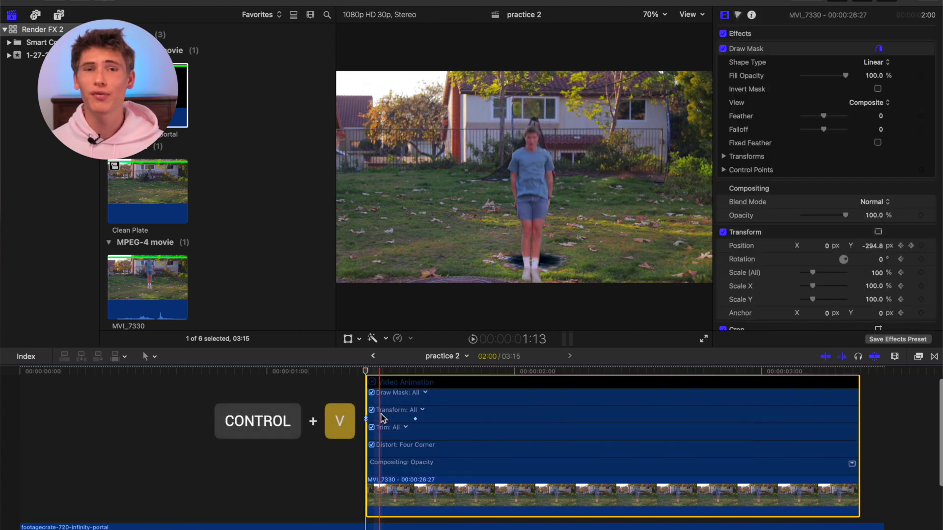
pyautogui.click(415, 419)
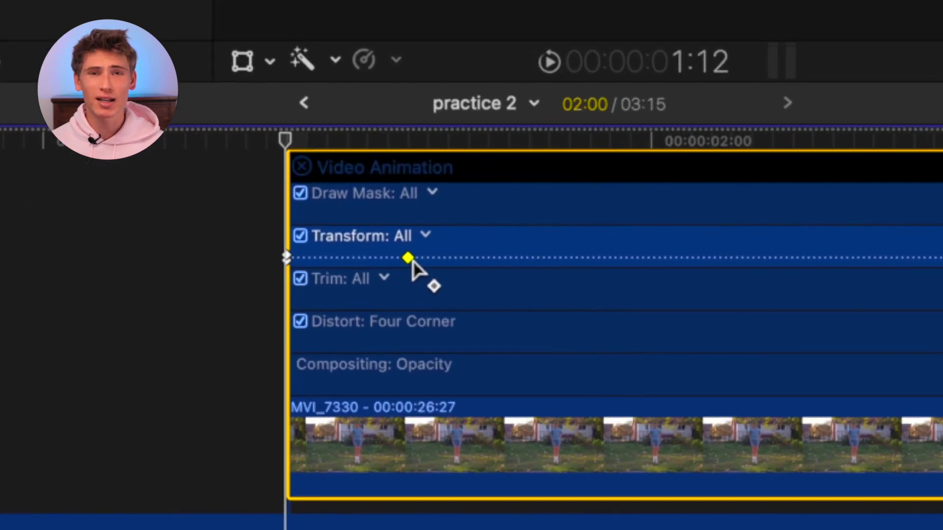
pyautogui.moveTo(416, 415); pyautogui.dragTo(444, 415)
pyautogui.moveTo(448, 257); pyautogui.dragTo(569, 257)
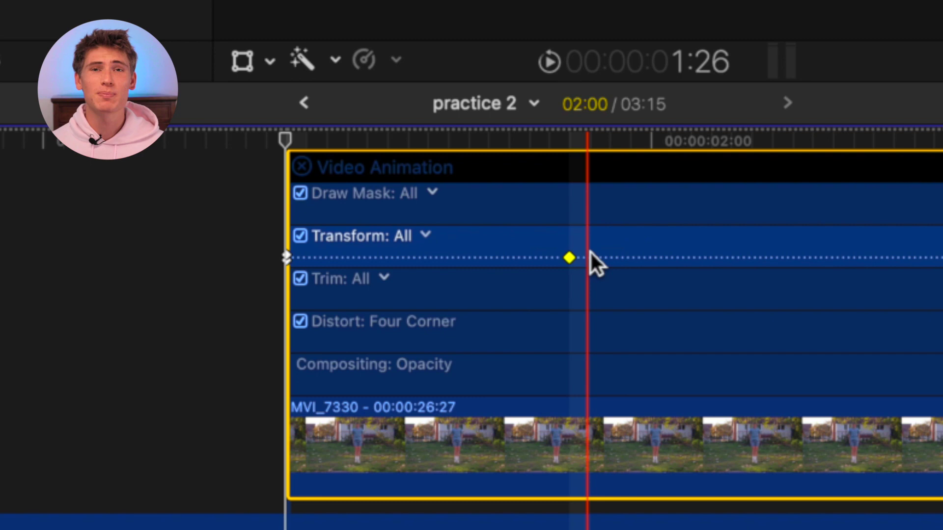
# Play back the retimed drop and trim the clip to end once the jumper vanishes
pyautogui.hotkey('ctrl', 'v')
pyautogui.click(194, 400)
pyautogui.press('space')
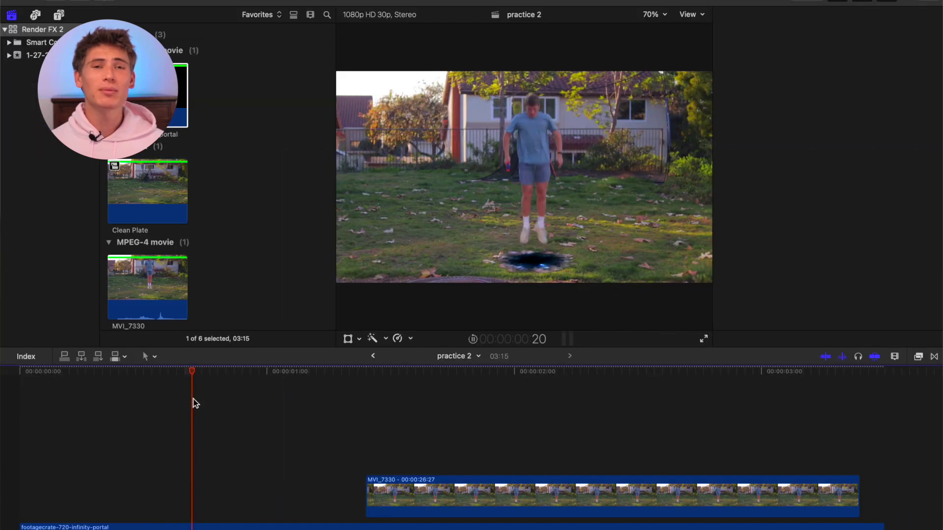
pyautogui.press('super+4')
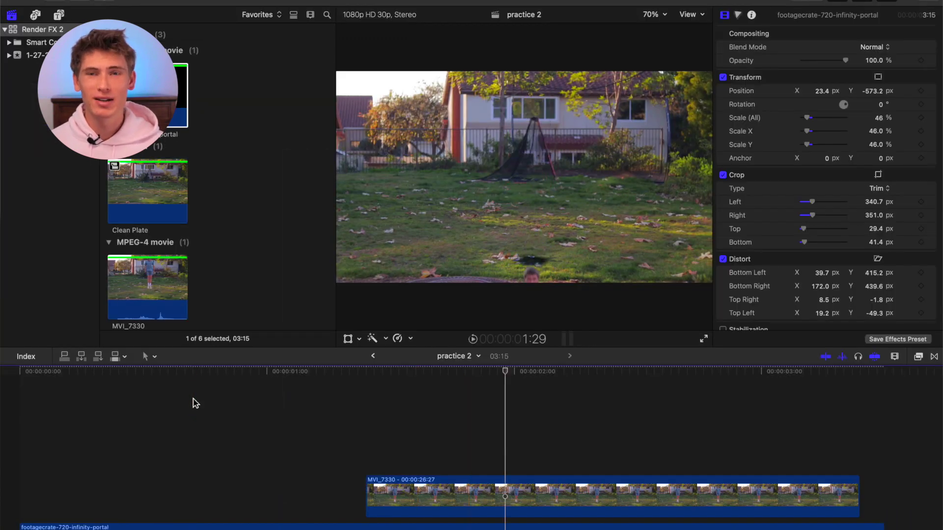
pyautogui.click(481, 506)
pyautogui.hotkey('ctrl', 'v')
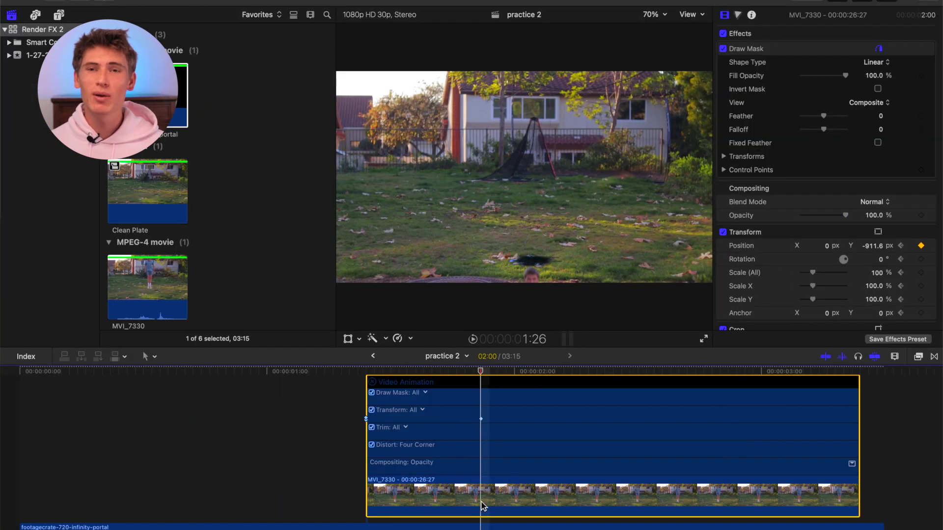
pyautogui.hotkey('alt', 'f')
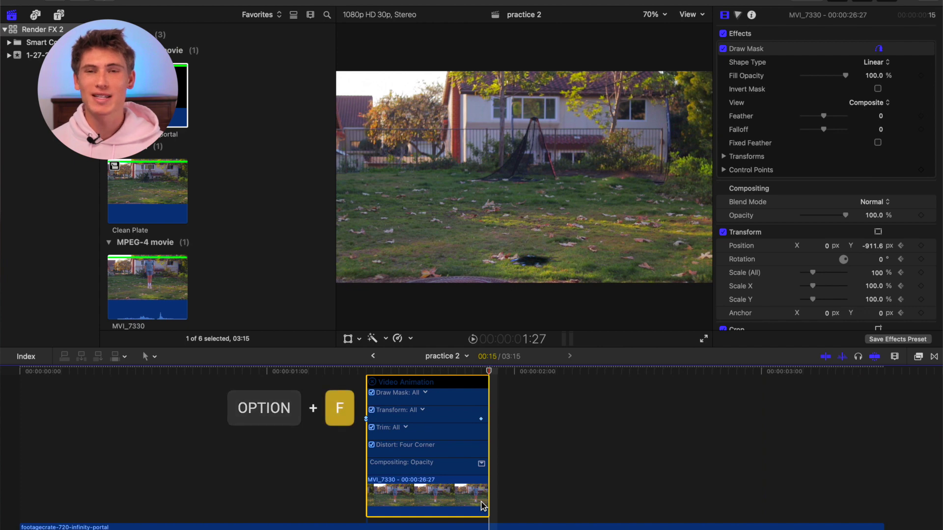
# Nest the trimmed jumping clip as a compound clip named 'Subject Cutout'
pyautogui.hotkey('ctrl', 'v')
pyautogui.click(429, 492)
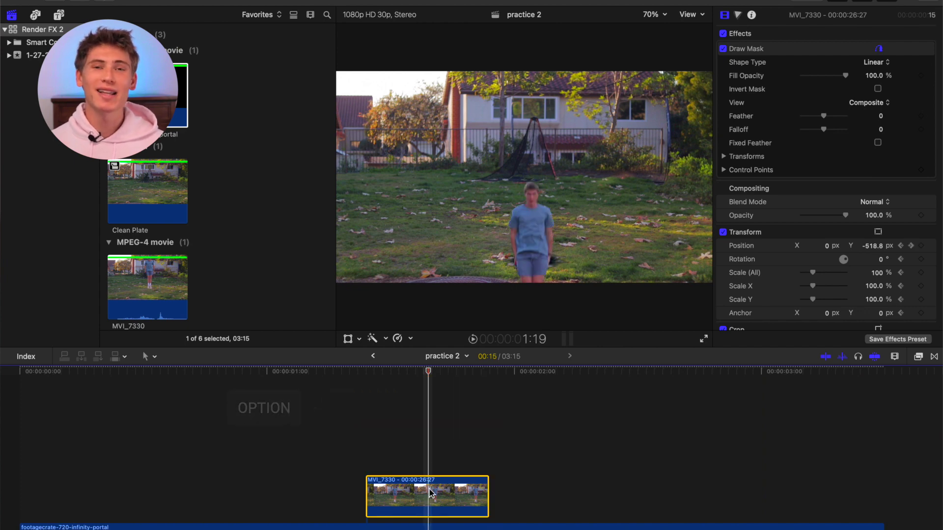
pyautogui.hotkey('alt', 'g')
pyautogui.write('Subject Cutout')
pyautogui.press('Escape')
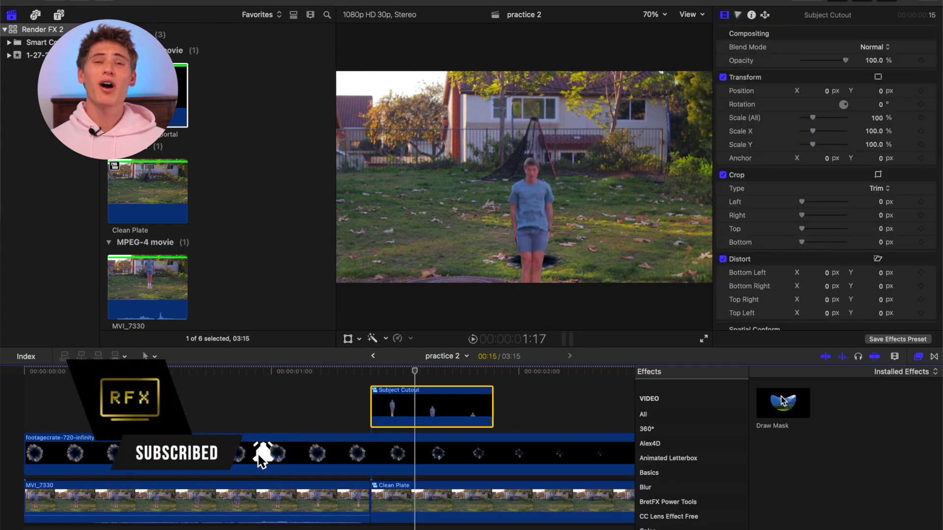
# Give Subject Cutout an inverted Draw Mask feathered 80 and a Directional blur effect
pyautogui.moveTo(783, 403)
pyautogui.mouseDown()
pyautogui.moveTo(564, 390)
pyautogui.moveTo(420, 408)
pyautogui.mouseUp()
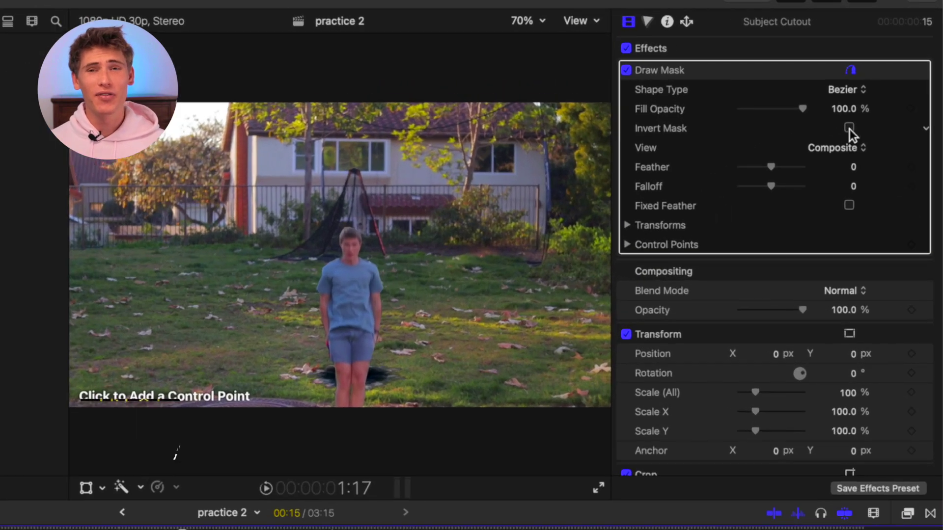
pyautogui.click(878, 89)
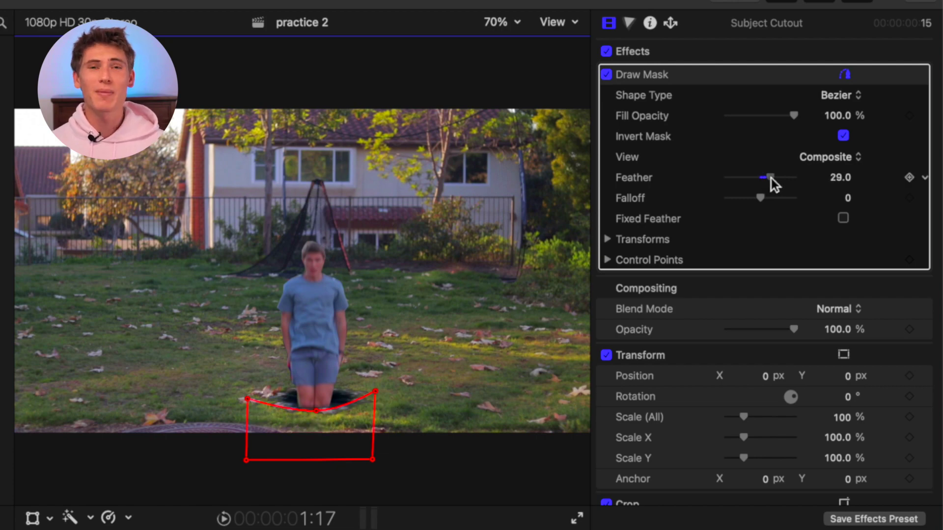
pyautogui.moveTo(771, 183); pyautogui.dragTo(787, 178)
pyautogui.press('super+5')
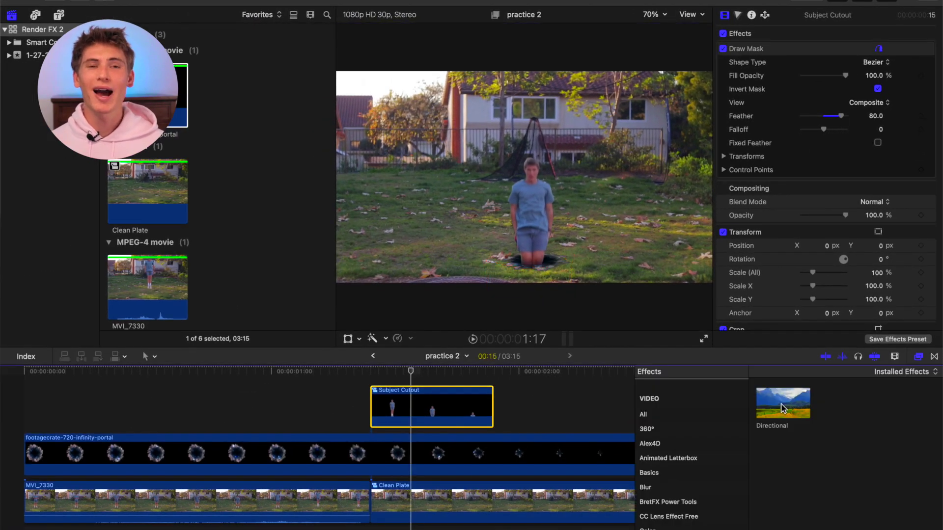
pyautogui.moveTo(782, 408); pyautogui.dragTo(431, 412)
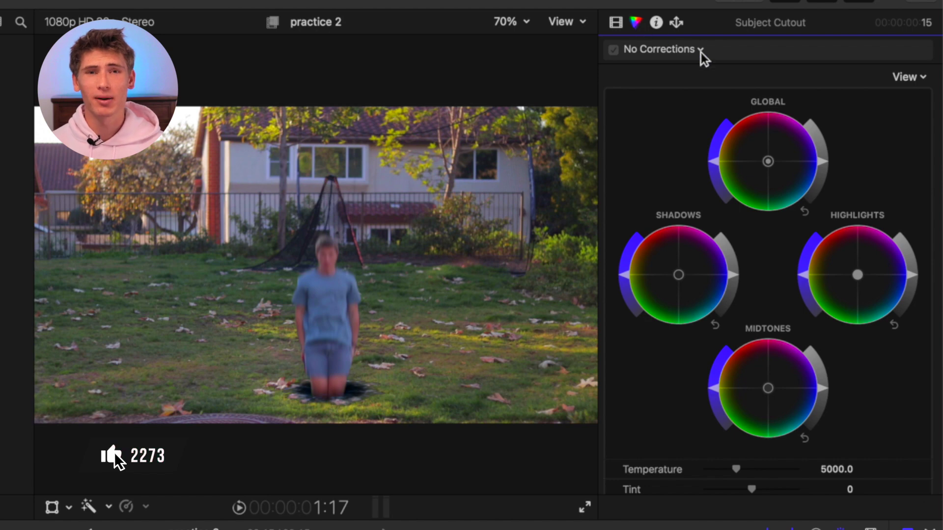
# Add a Color Wheels correction to Subject Cutout, limited by a shape mask dragged down toward the portal
pyautogui.click(701, 52)
pyautogui.click(706, 103)
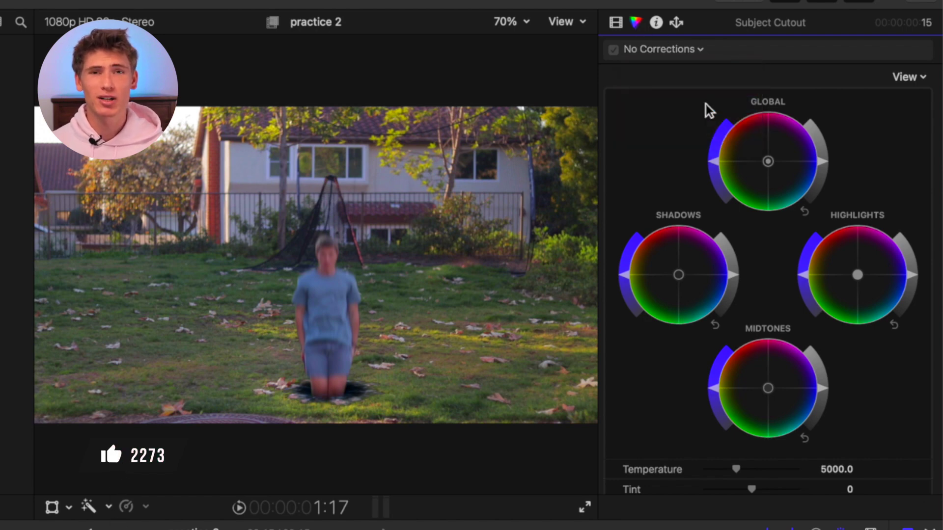
pyautogui.click(860, 51)
pyautogui.click(797, 57)
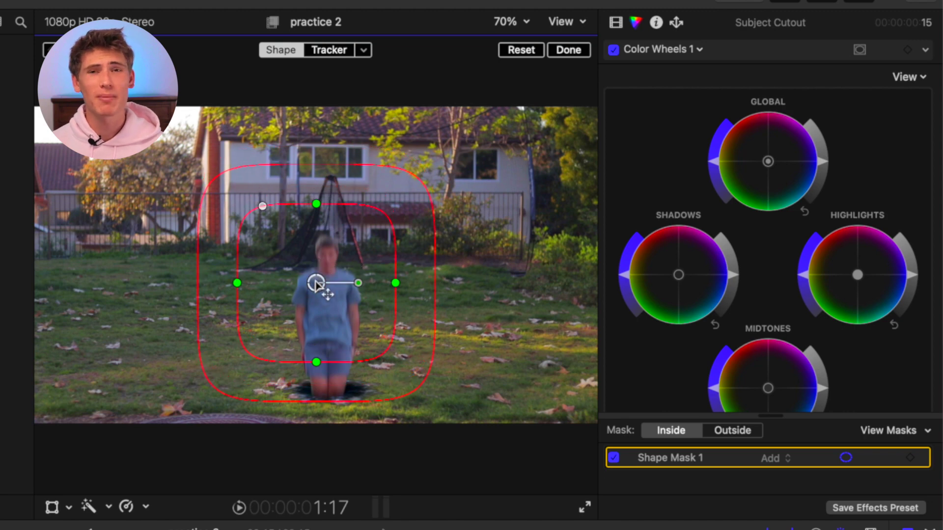
pyautogui.moveTo(316, 283); pyautogui.dragTo(327, 483)
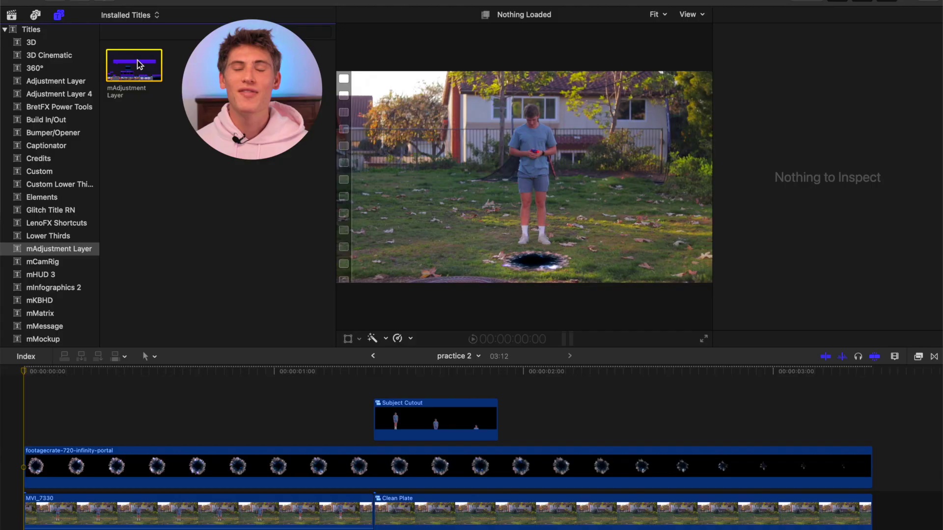
# Drop the mAdjustment Layer title across the whole timeline and bring up the video effects list
pyautogui.moveTo(139, 65); pyautogui.dragTo(22, 382)
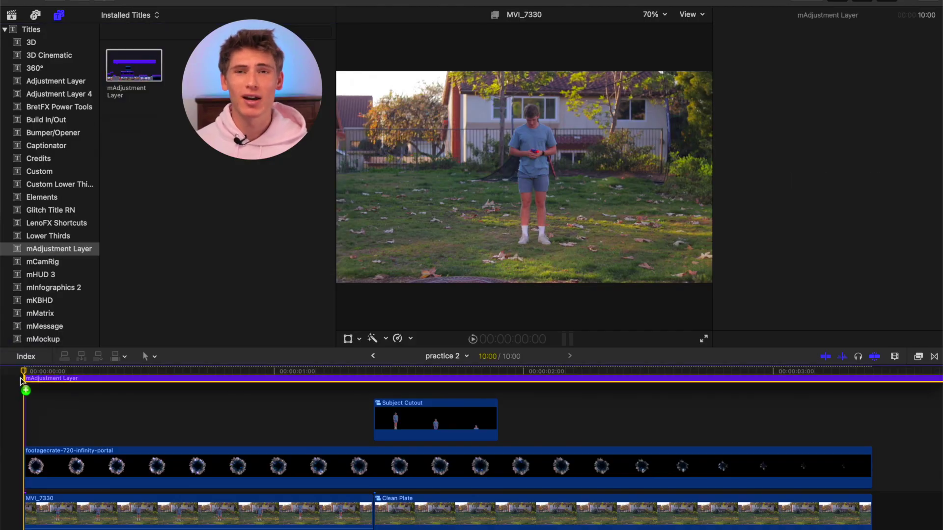
pyautogui.press('super+5')
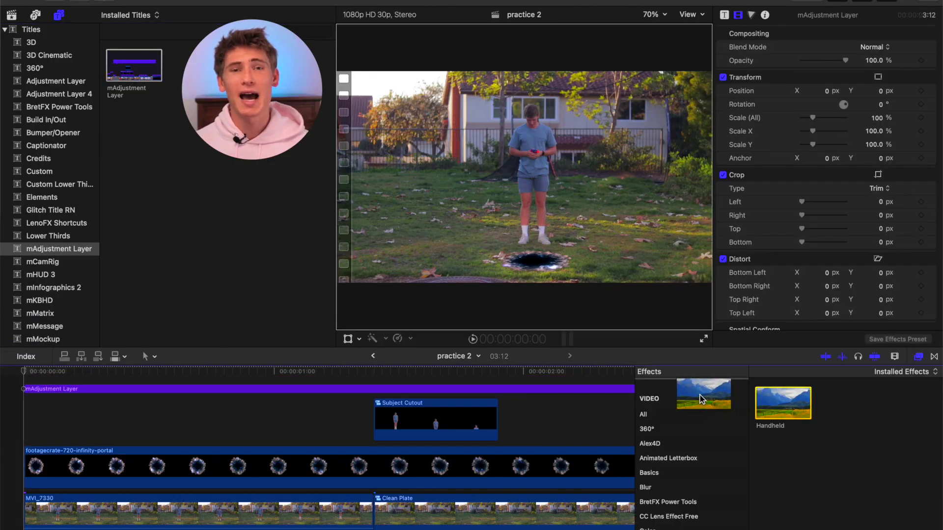